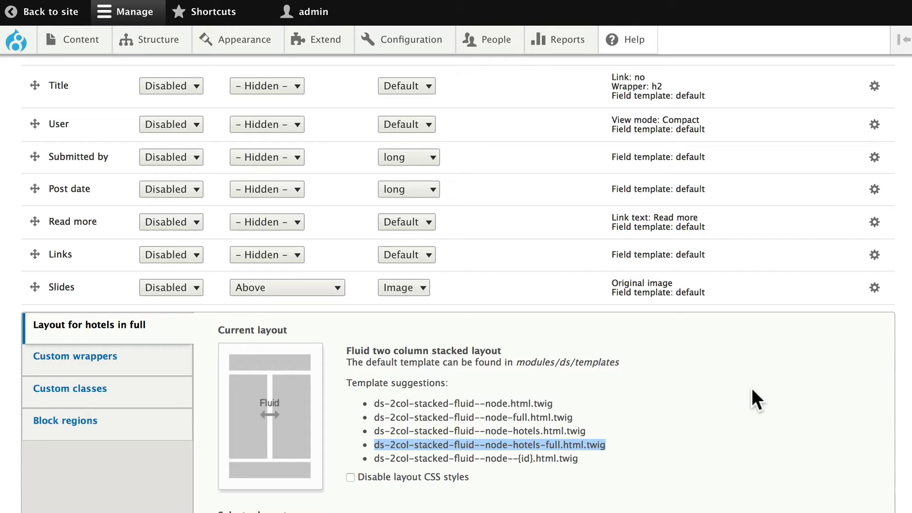
Step: Keep the Left region wrapper as Div, then view Custom classes, which shows none defined
{"action": "scroll", "coordinate": [752, 390], "scroll_direction": "down", "scroll_amount": 3}
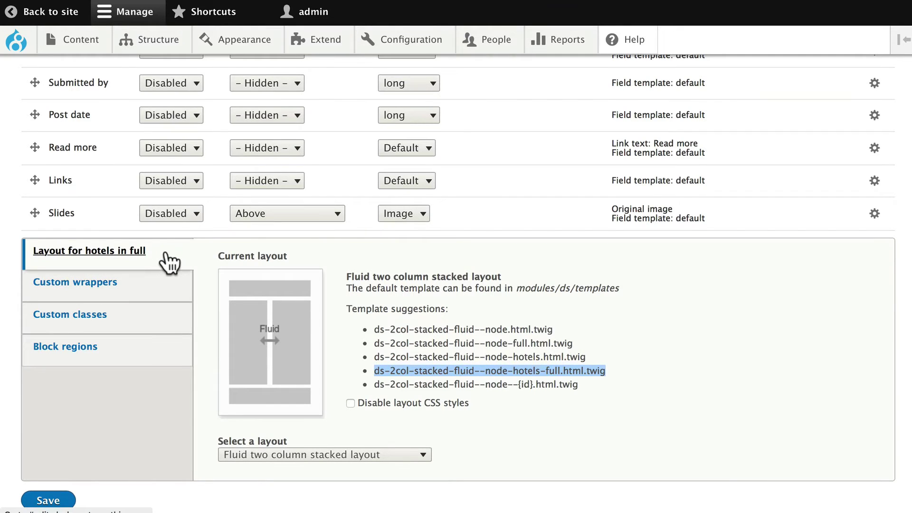
{"action": "scroll", "coordinate": [168, 262], "scroll_direction": "up", "scroll_amount": 15}
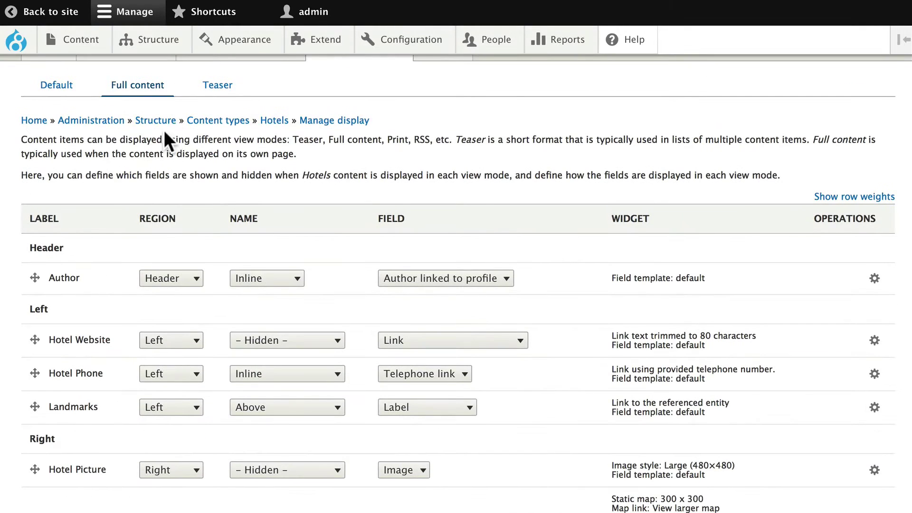
{"action": "scroll", "coordinate": [186, 193], "scroll_direction": "down", "scroll_amount": 15}
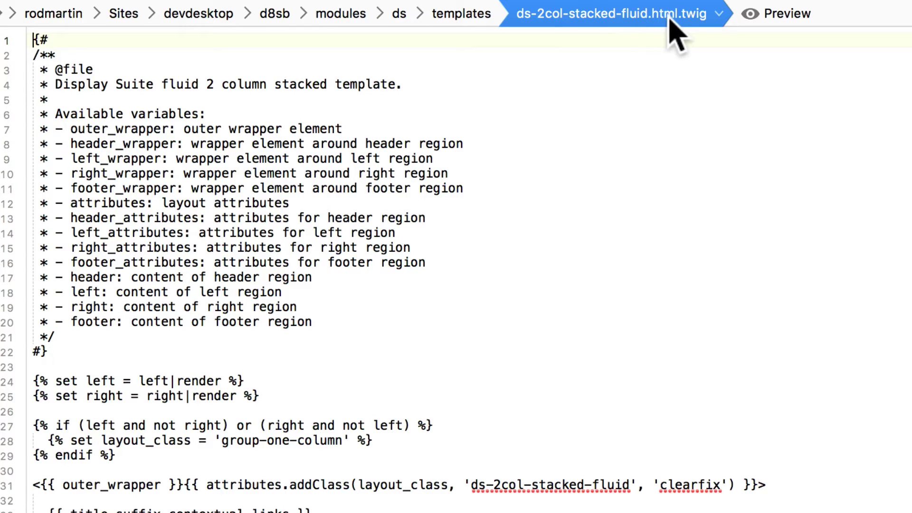
{"action": "scroll", "coordinate": [301, 175], "scroll_direction": "down", "scroll_amount": 5}
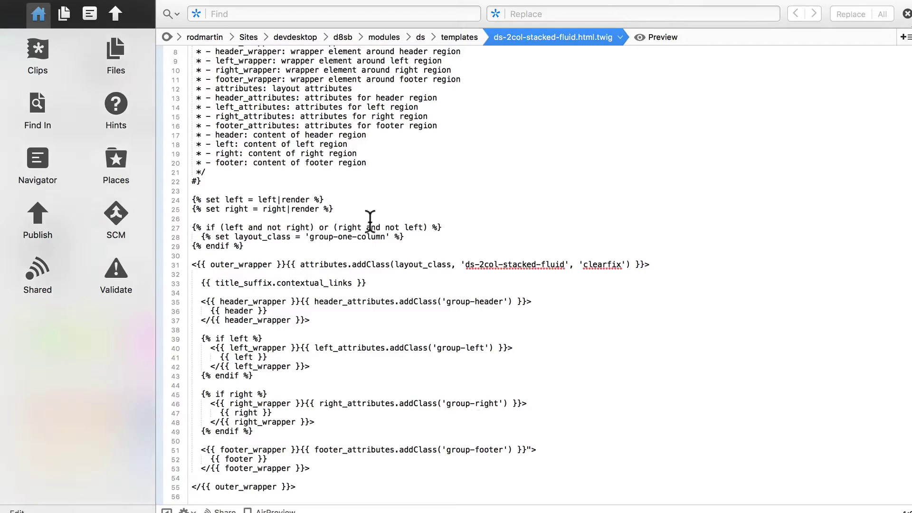
{"action": "scroll", "coordinate": [380, 227], "scroll_direction": "up", "scroll_amount": 1}
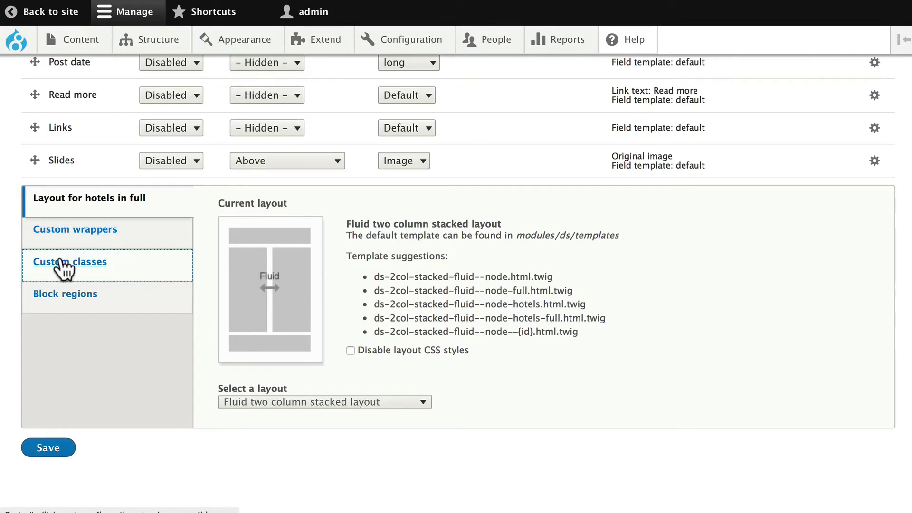
{"action": "left_click", "coordinate": [79, 239]}
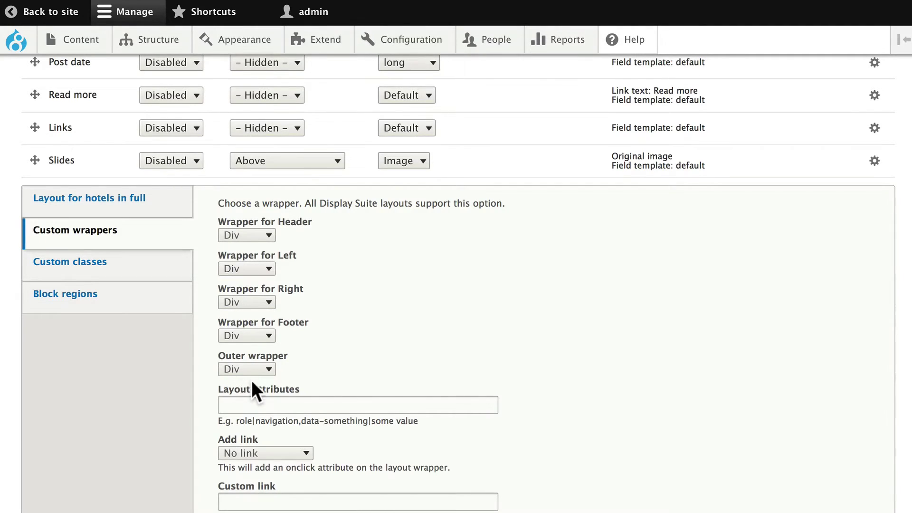
{"action": "scroll", "coordinate": [287, 378], "scroll_direction": "down", "scroll_amount": 3}
{"action": "left_click", "coordinate": [268, 154]}
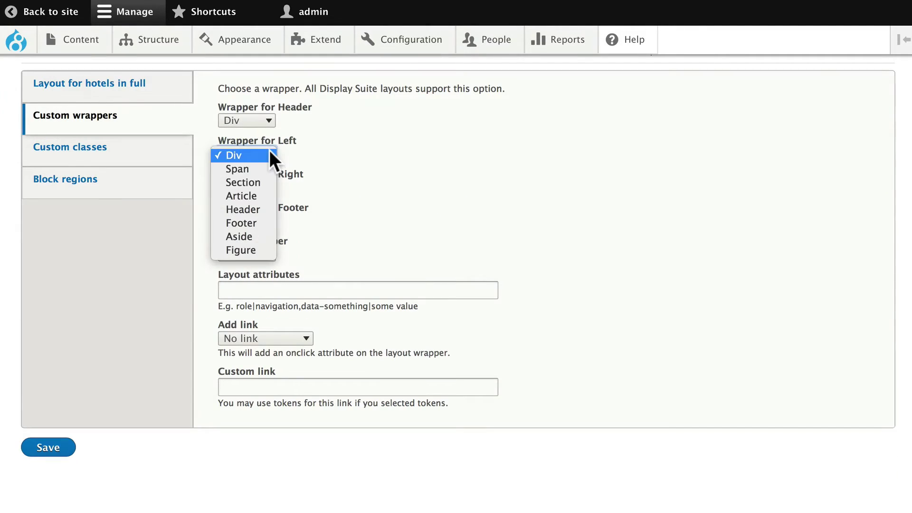
{"action": "left_click", "coordinate": [293, 151]}
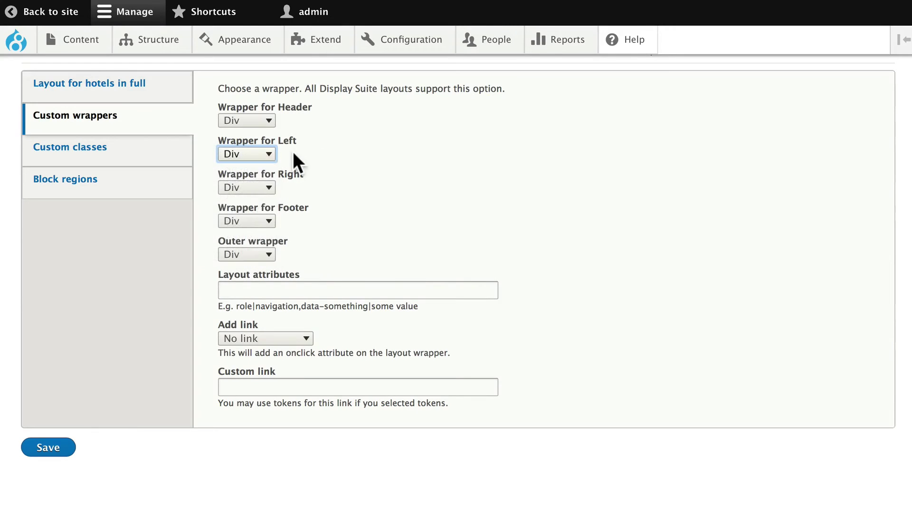
{"action": "left_click", "coordinate": [69, 151]}
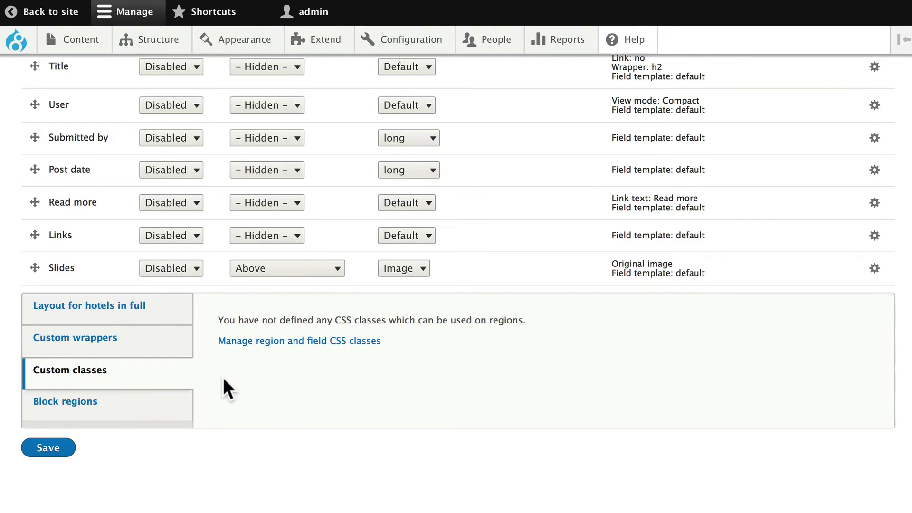
Step: Enter hotel-left and hotel-right on separate lines as region CSS classes and save the configuration
{"action": "left_click", "coordinate": [280, 342]}
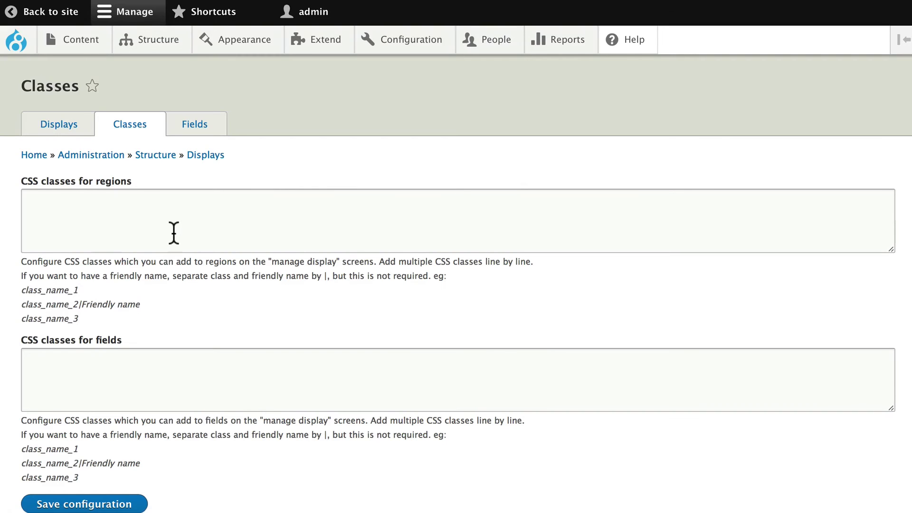
{"action": "left_click", "coordinate": [169, 222]}
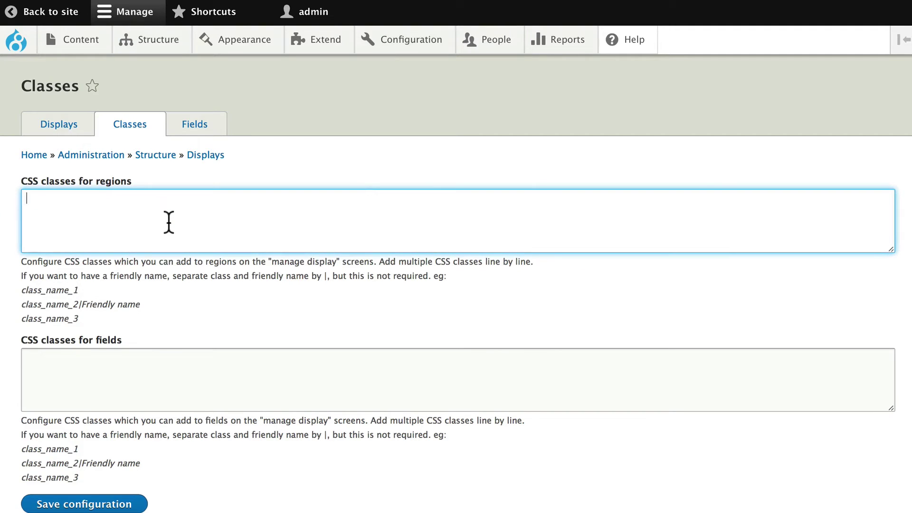
{"action": "type", "text": "hotel-le"}
{"action": "type", "text": "ft "}
{"action": "type", "text": "hotel-r"}
{"action": "type", "text": "ight"}
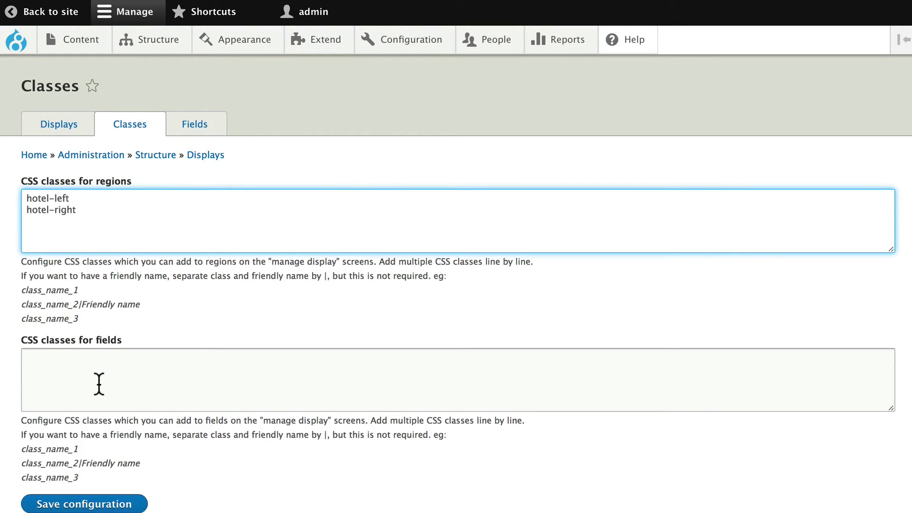
{"action": "scroll", "coordinate": [138, 350], "scroll_direction": "down", "scroll_amount": 2}
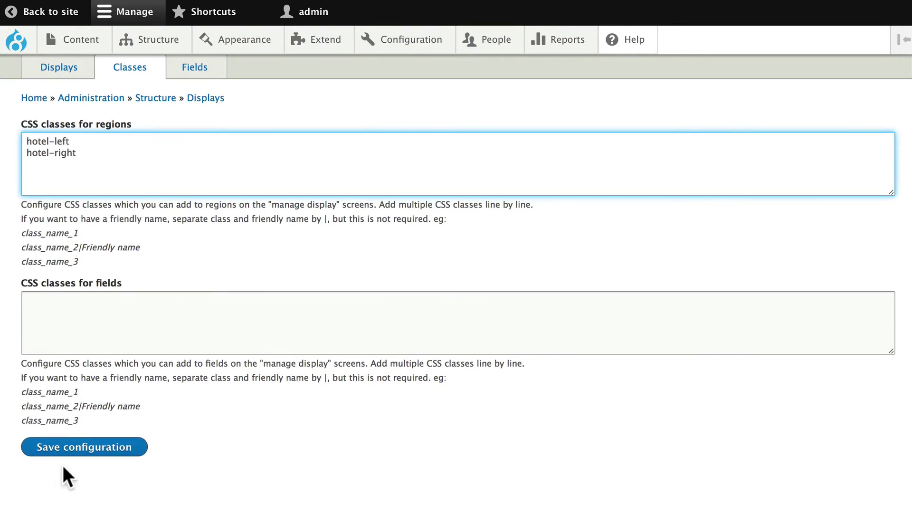
{"action": "left_click", "coordinate": [118, 449]}
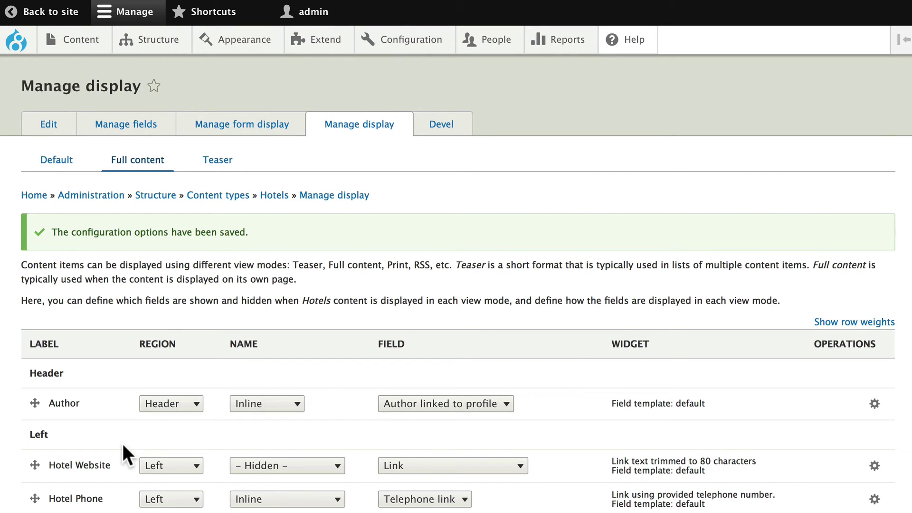
Step: Under Custom classes, pick hotel-left for Left and hotel-right for Right, then save
{"action": "scroll", "coordinate": [123, 444], "scroll_direction": "down", "scroll_amount": 15}
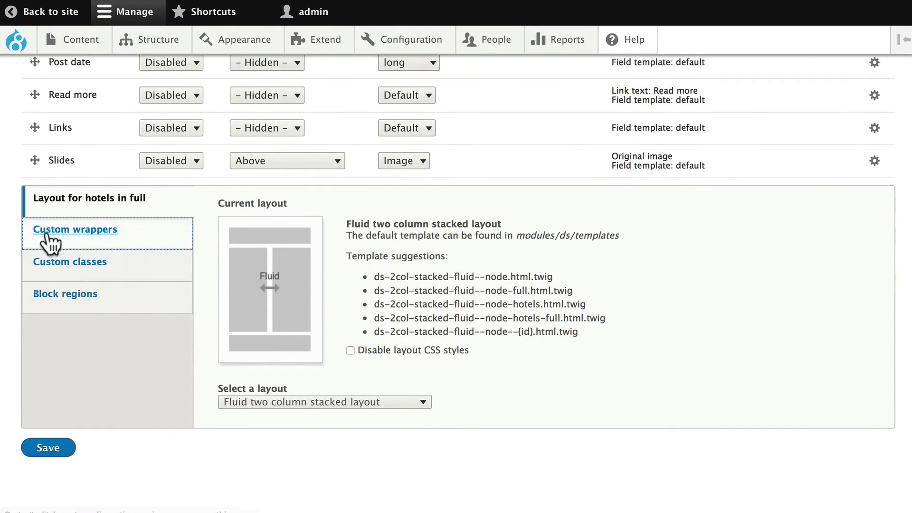
{"action": "left_click", "coordinate": [54, 262]}
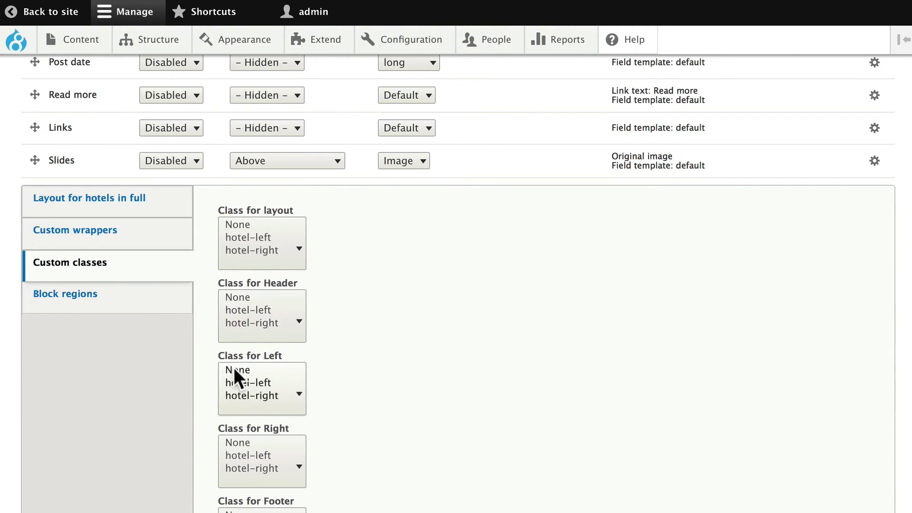
{"action": "left_click", "coordinate": [253, 383]}
{"action": "scroll", "coordinate": [434, 385], "scroll_direction": "down", "scroll_amount": 3}
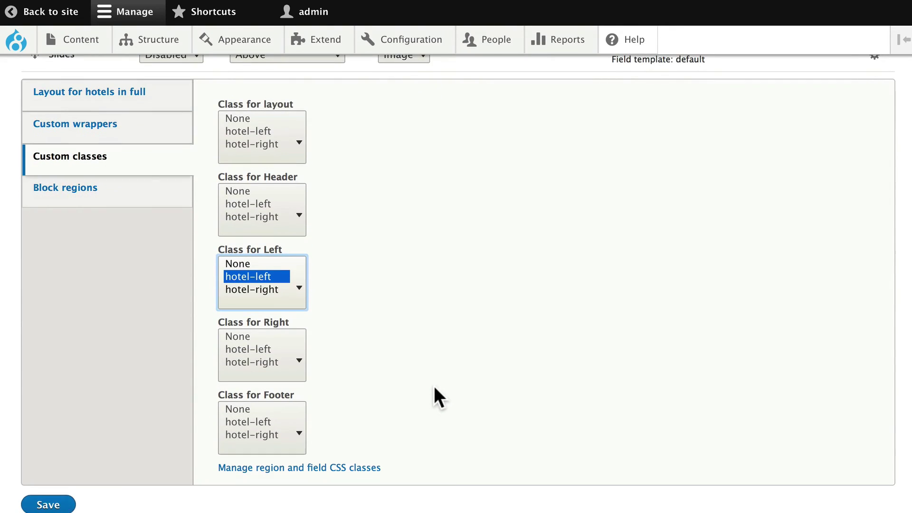
{"action": "left_click", "coordinate": [250, 362]}
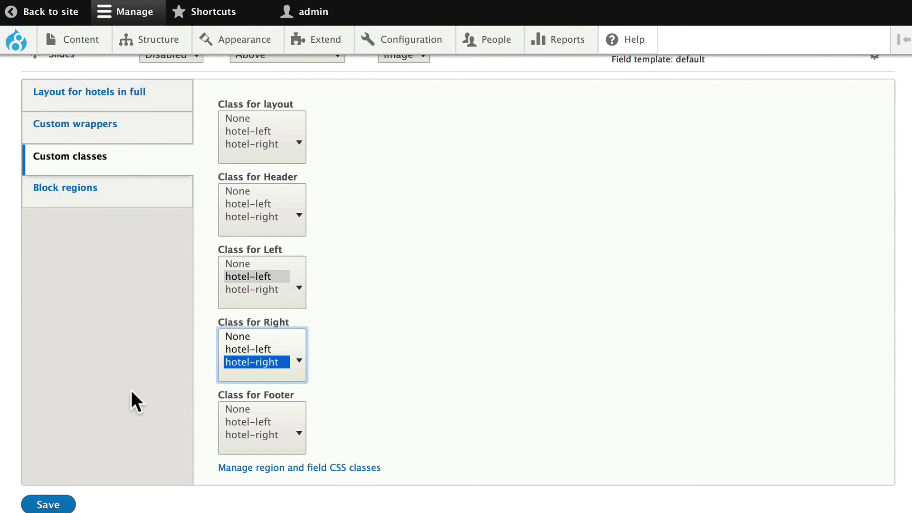
{"action": "left_click", "coordinate": [47, 502]}
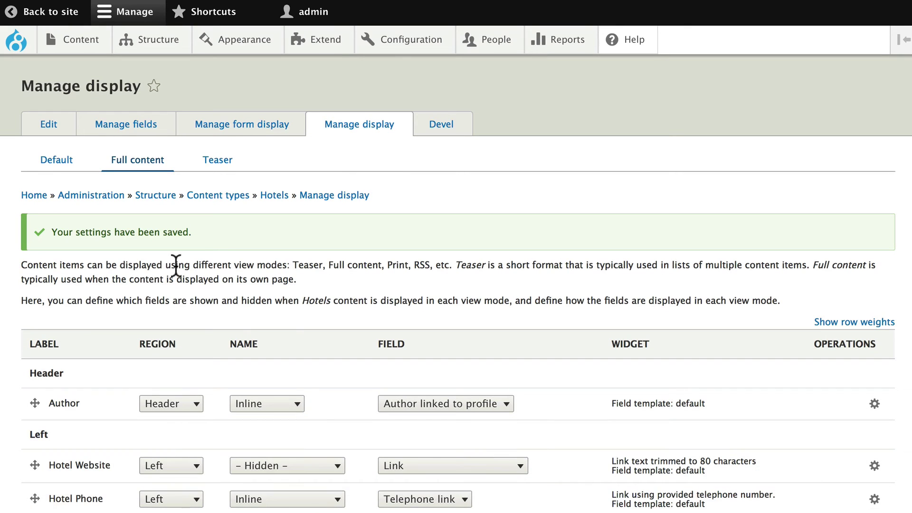
Step: Open the Hotel Drupal page from the Content list and show its page source
{"action": "left_click", "coordinate": [81, 42]}
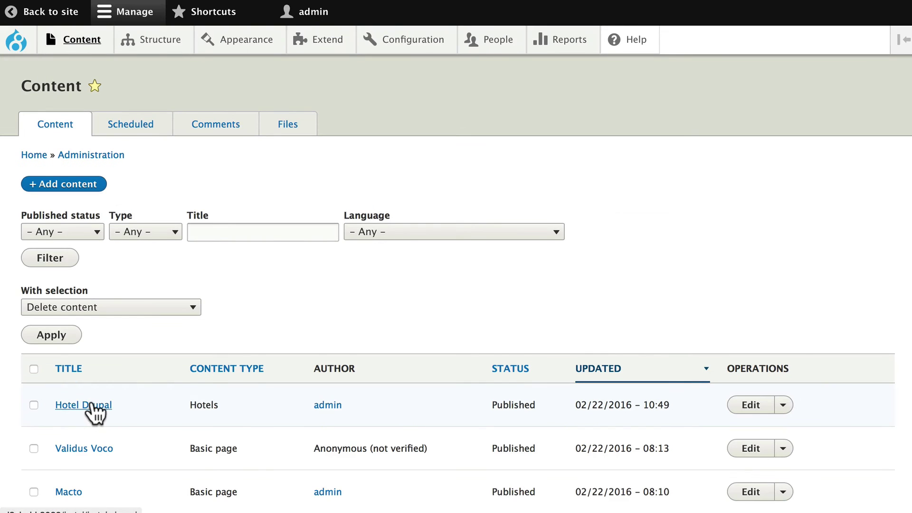
{"action": "left_click", "coordinate": [89, 403]}
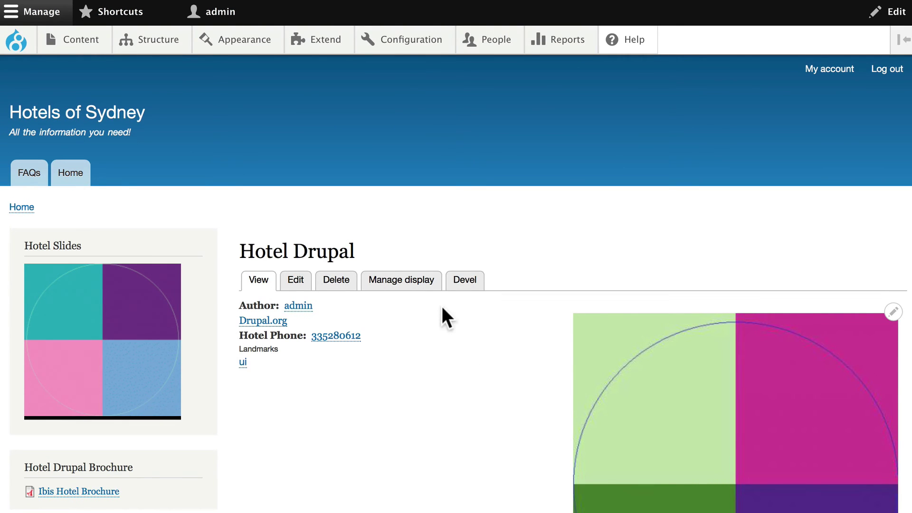
{"action": "right_click", "coordinate": [442, 307]}
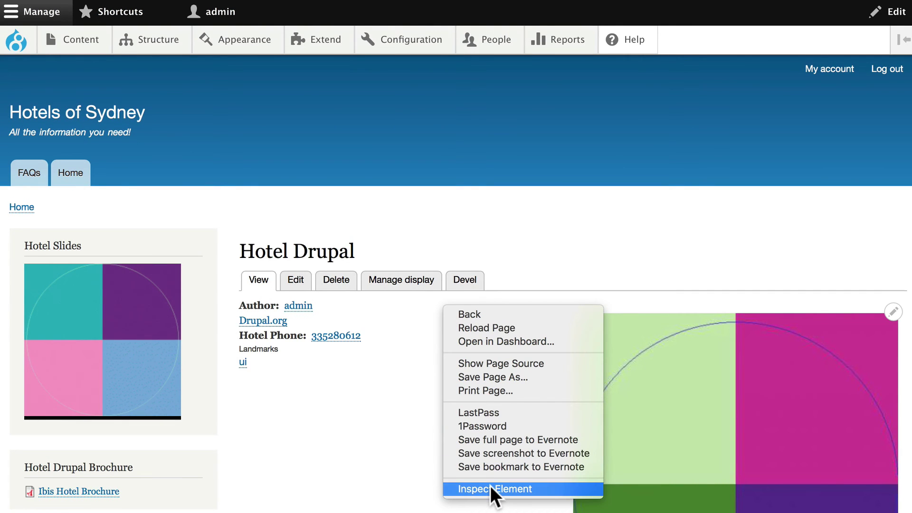
{"action": "left_click", "coordinate": [480, 361]}
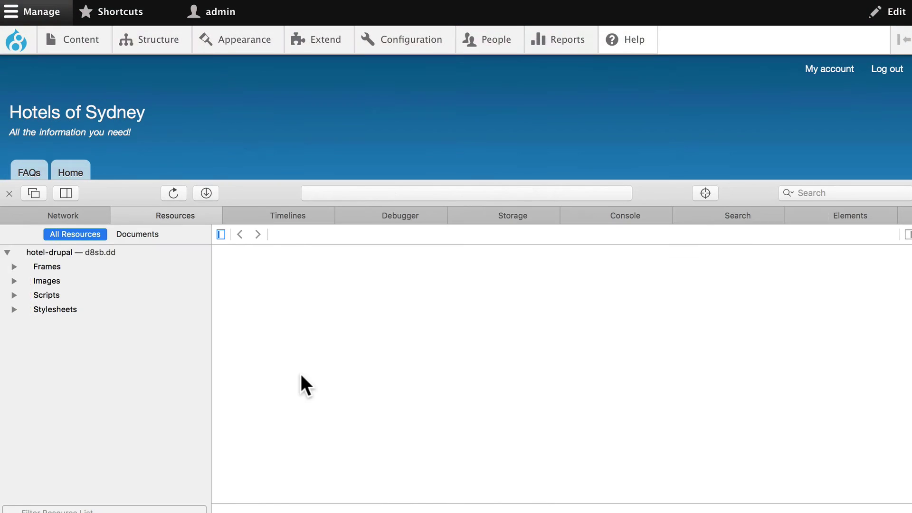
Step: Scroll the source to around line 360, where the left div has class 'hotel-left group-left'
{"action": "scroll", "coordinate": [300, 375], "scroll_direction": "down", "scroll_amount": 20}
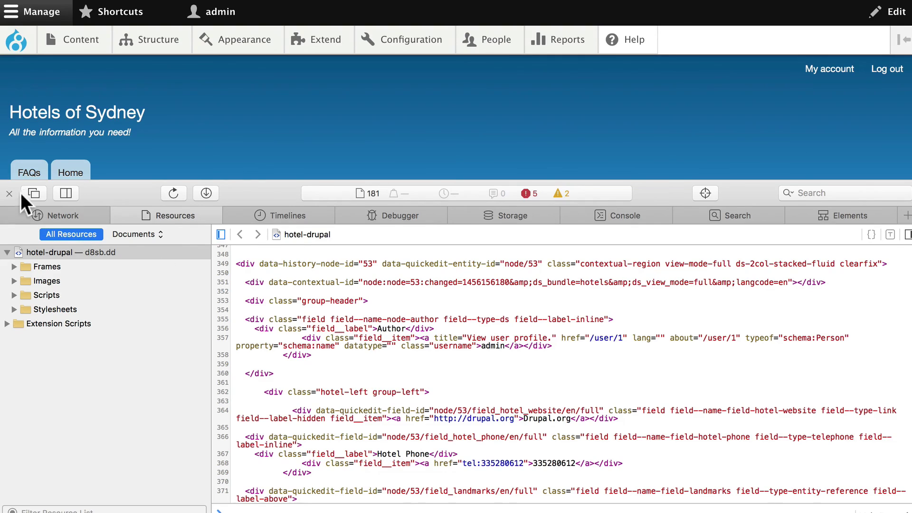
Step: Close the Web Inspector and scroll the Hotel Drupal page down to its embedded video
{"action": "left_click", "coordinate": [8, 194]}
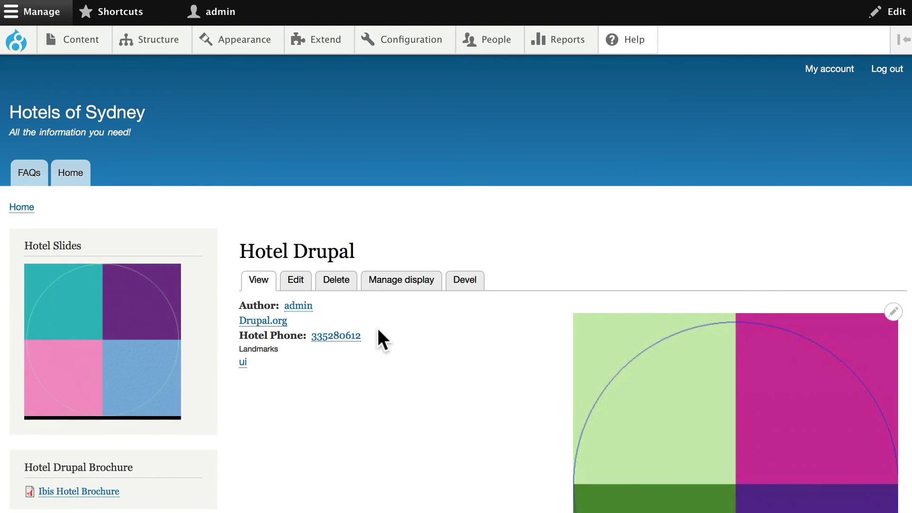
{"action": "scroll", "coordinate": [405, 329], "scroll_direction": "down", "scroll_amount": 5}
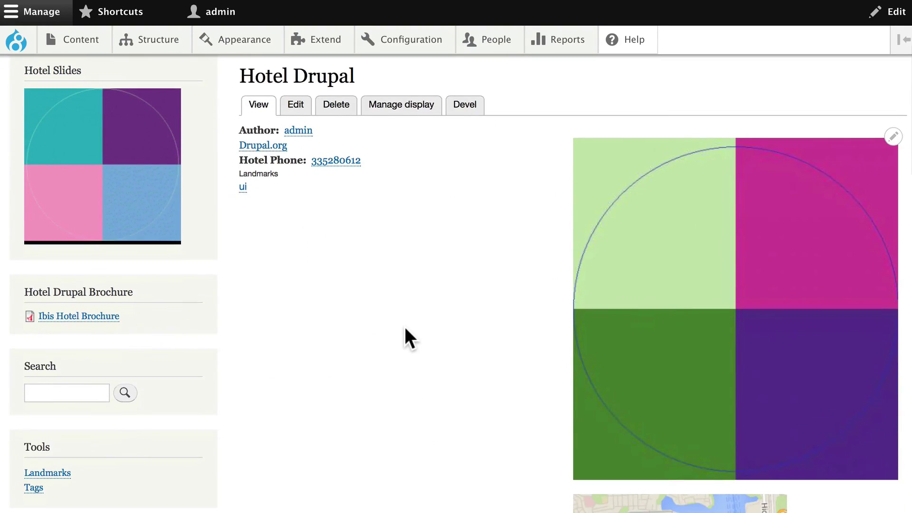
{"action": "scroll", "coordinate": [408, 339], "scroll_direction": "down", "scroll_amount": 5}
{"action": "scroll", "coordinate": [409, 338], "scroll_direction": "down", "scroll_amount": 20}
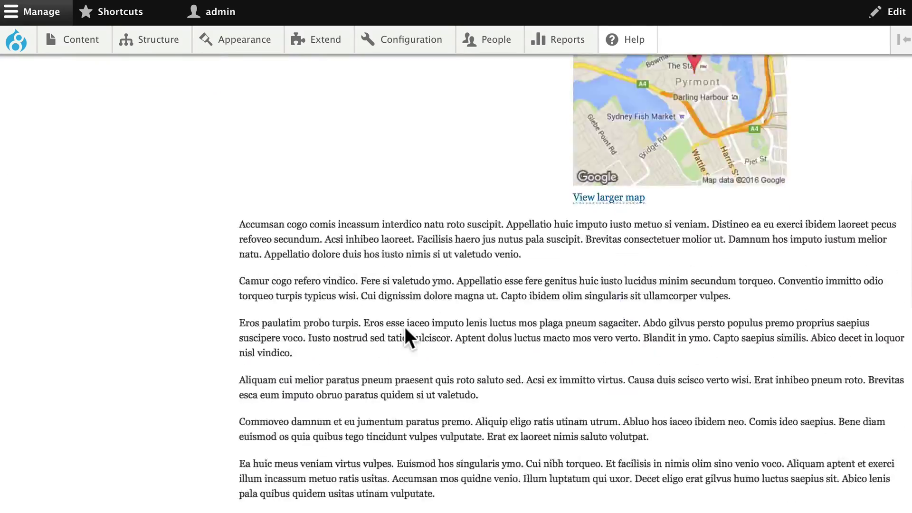
{"action": "scroll", "coordinate": [407, 338], "scroll_direction": "down", "scroll_amount": 1}
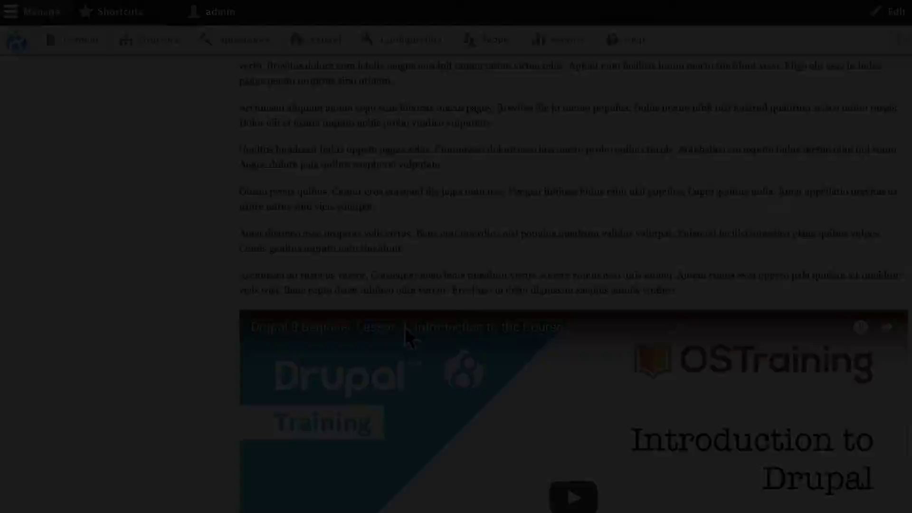